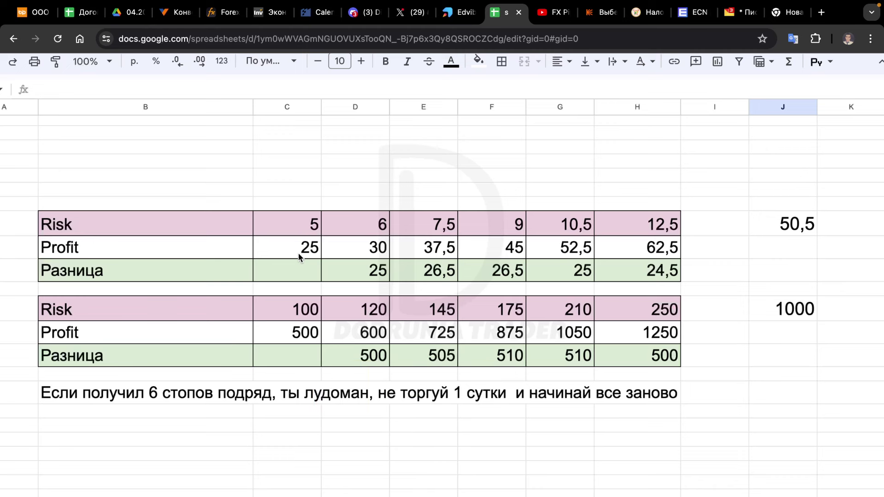
# Step: Examine the risk, profit and difference cells in the first three value columns of the lower table
pyautogui.click(308, 308)
pyautogui.click(300, 338)
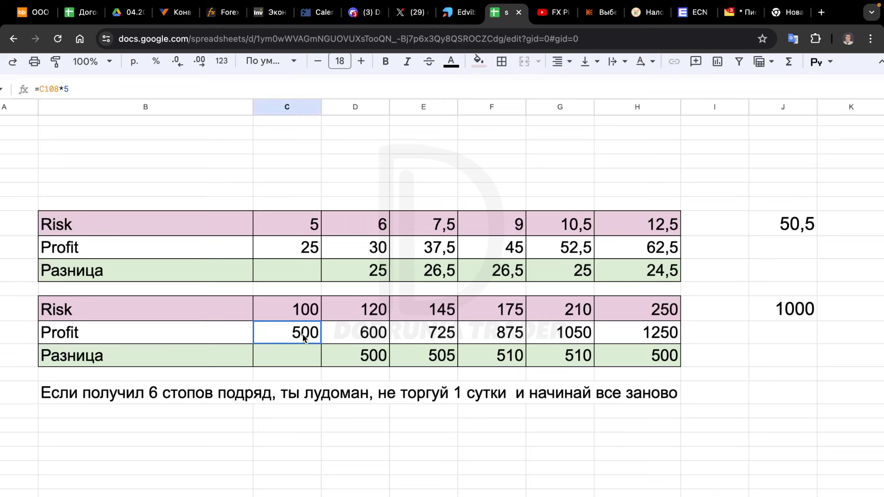
pyautogui.click(345, 317)
pyautogui.click(350, 333)
pyautogui.click(355, 357)
pyautogui.click(366, 317)
pyautogui.click(367, 339)
pyautogui.click(412, 328)
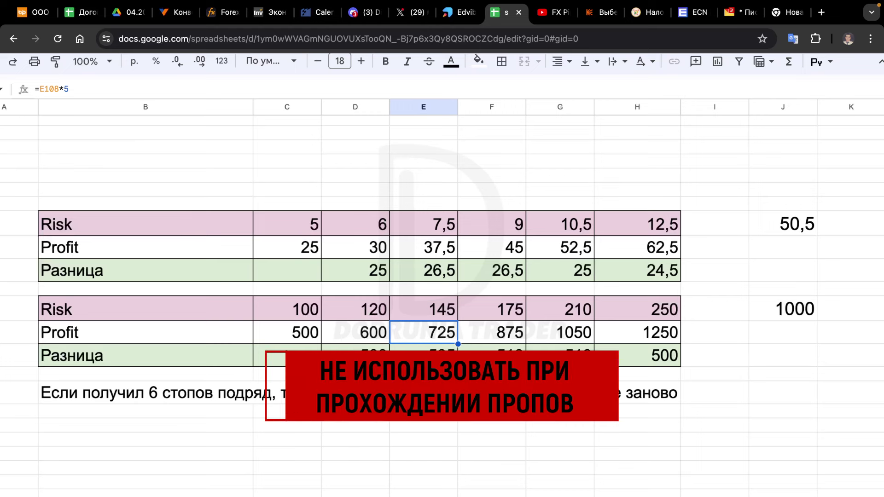
pyautogui.click(296, 305)
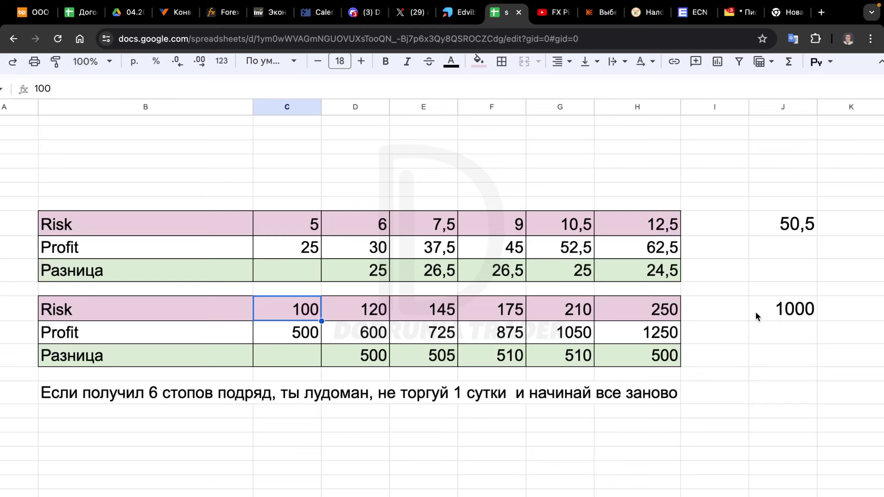
pyautogui.click(373, 317)
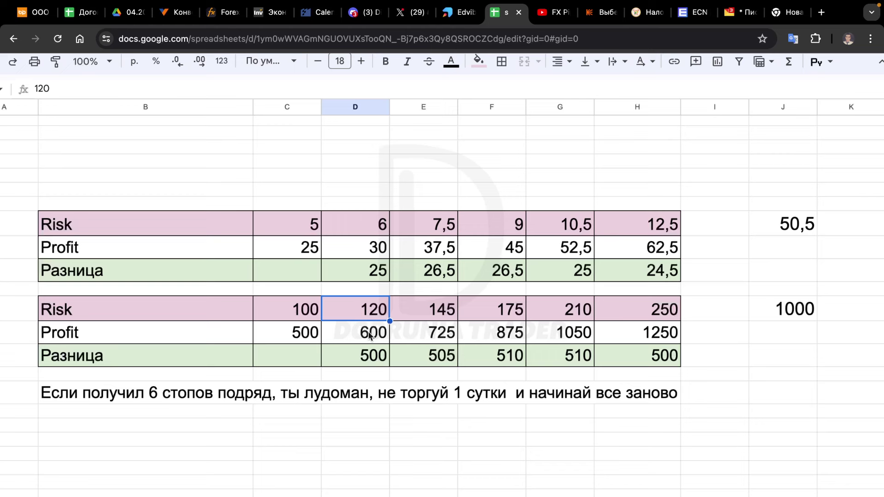
# Step: Try a risk of 135 in the third value column of the lower table, and undo the change
pyautogui.click(442, 307)
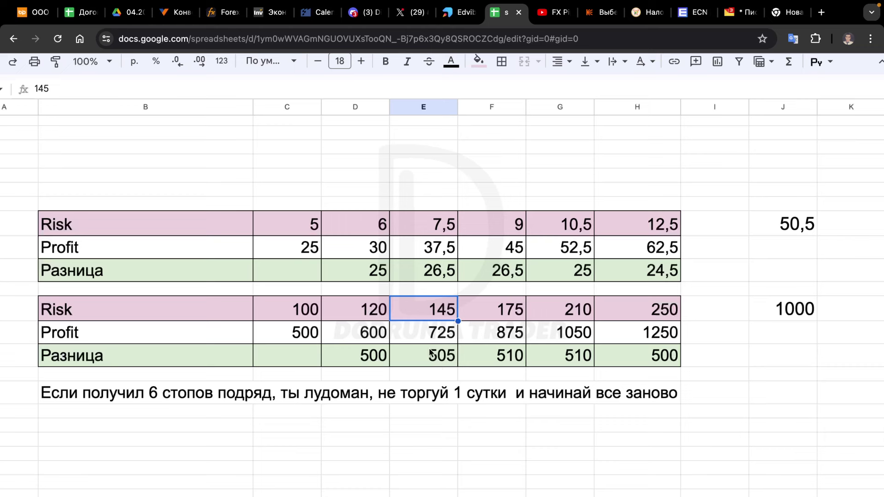
pyautogui.press('Return')
pyautogui.write('3')
pyautogui.press('BackSpace')
pyautogui.press('BackSpace')
pyautogui.press('BackSpace')
pyautogui.write('35')
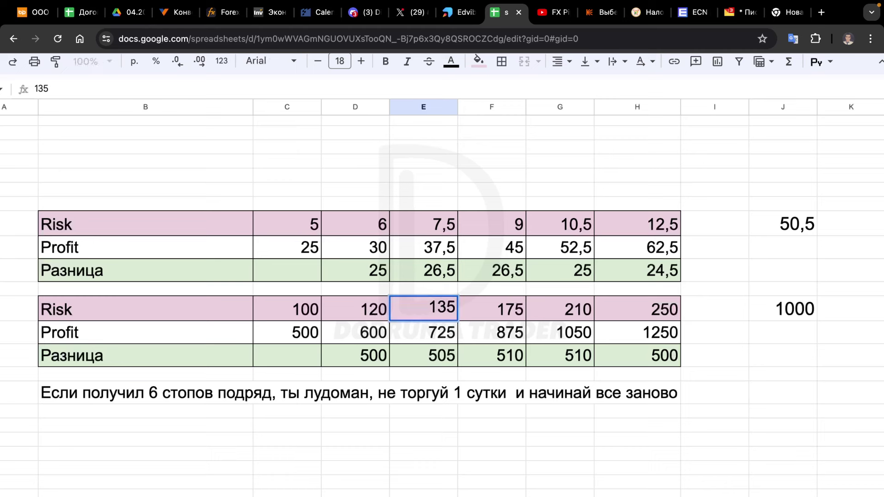
pyautogui.press('Return')
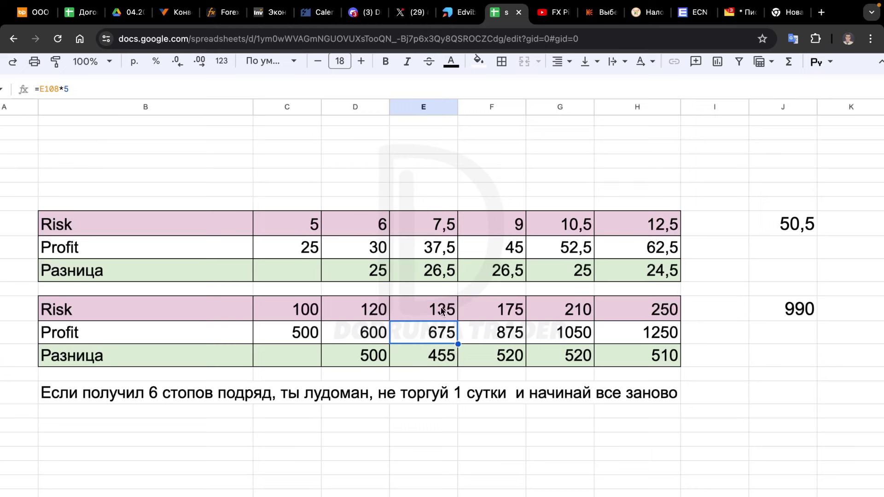
pyautogui.hotkey('ctrl', 'z')
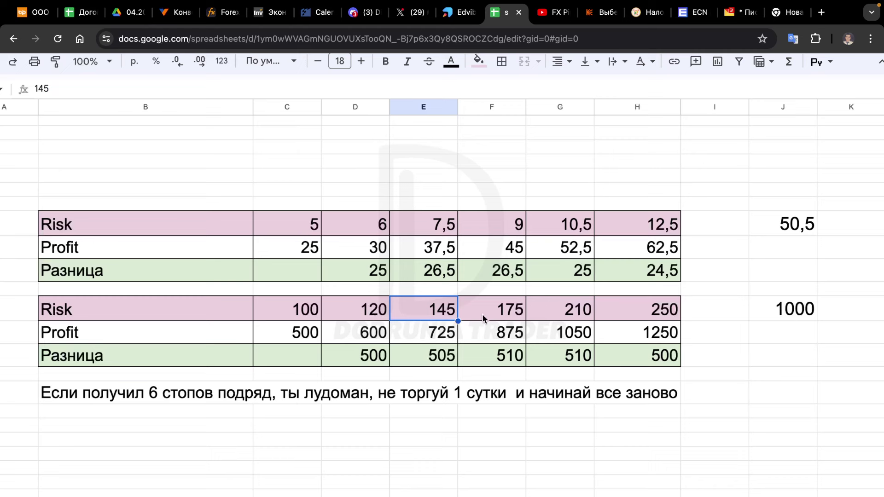
# Step: Examine the remaining risk cells of the lower table, the whole risk row, its sum formula and the last two differences
pyautogui.click(505, 312)
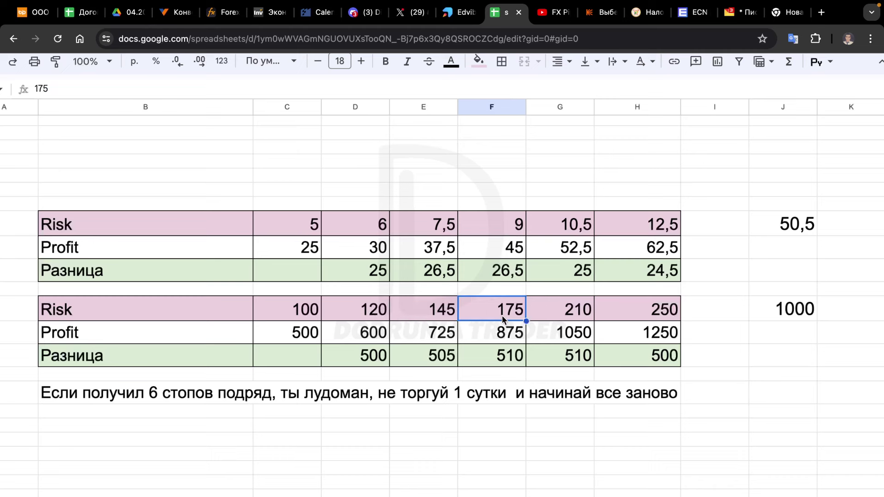
pyautogui.click(585, 312)
pyautogui.click(630, 318)
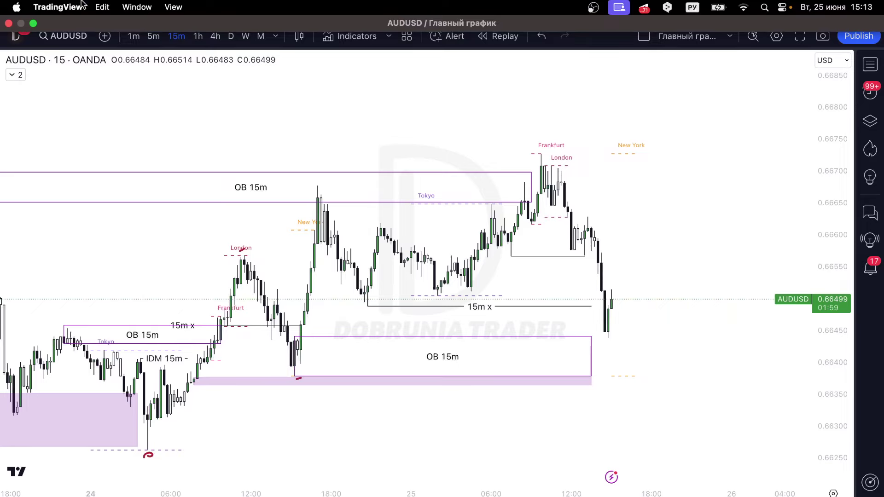
pyautogui.click(82, 11)
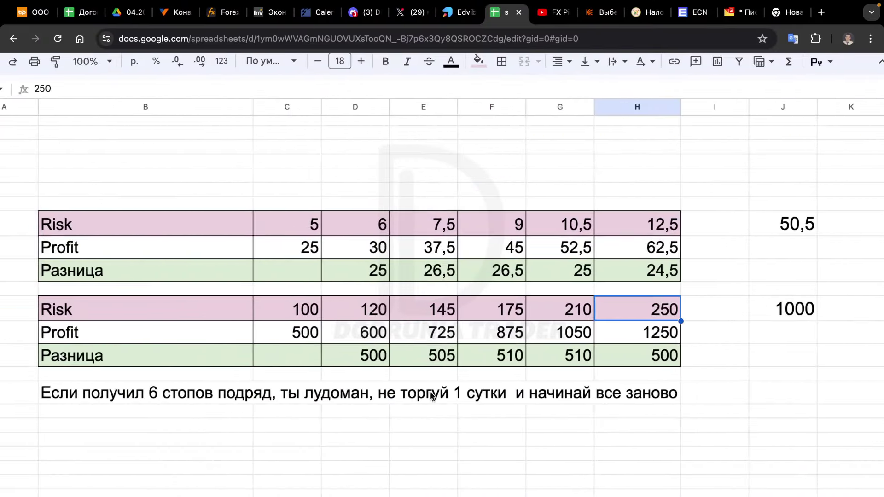
pyautogui.moveTo(296, 310); pyautogui.dragTo(630, 314)
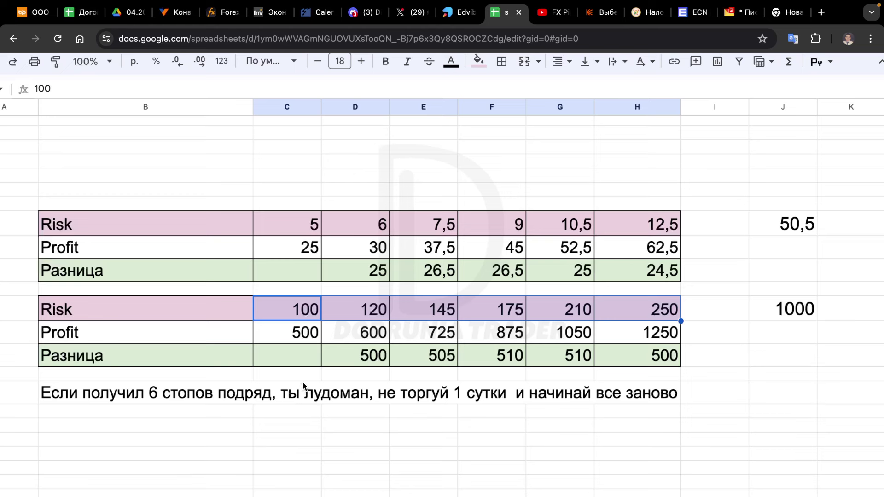
pyautogui.click(324, 323)
pyautogui.click(304, 316)
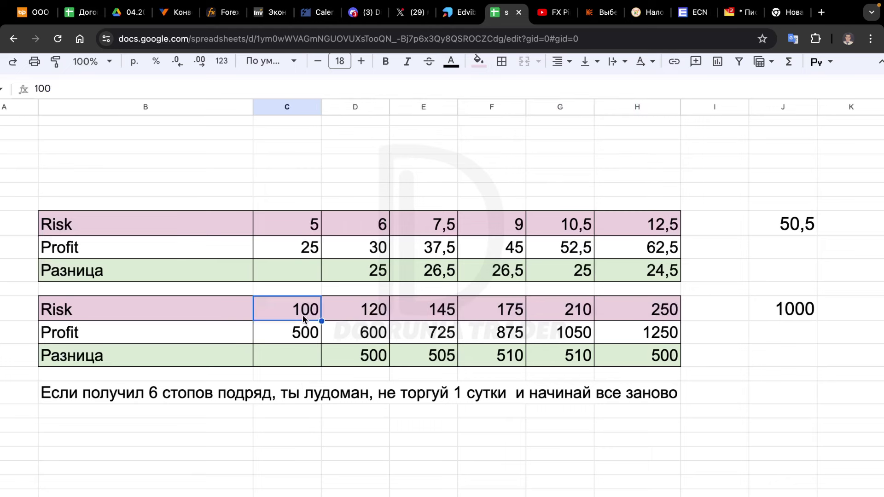
pyautogui.click(788, 313)
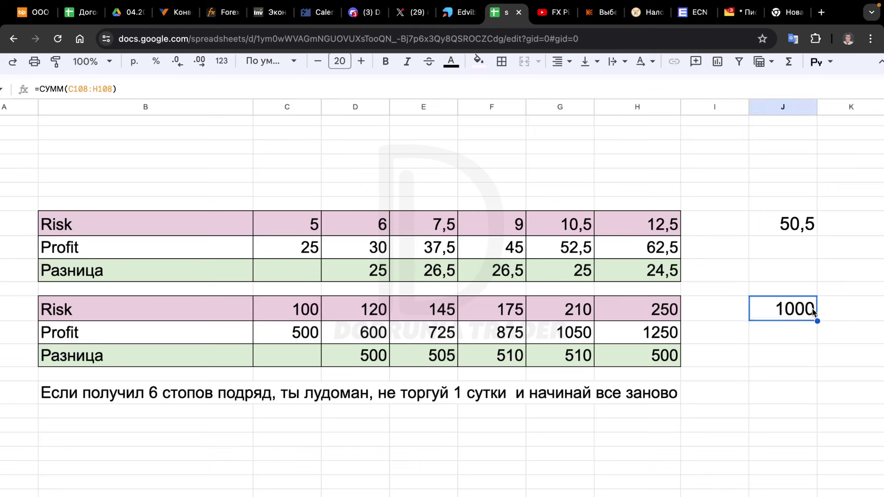
pyautogui.moveTo(578, 363); pyautogui.dragTo(627, 354)
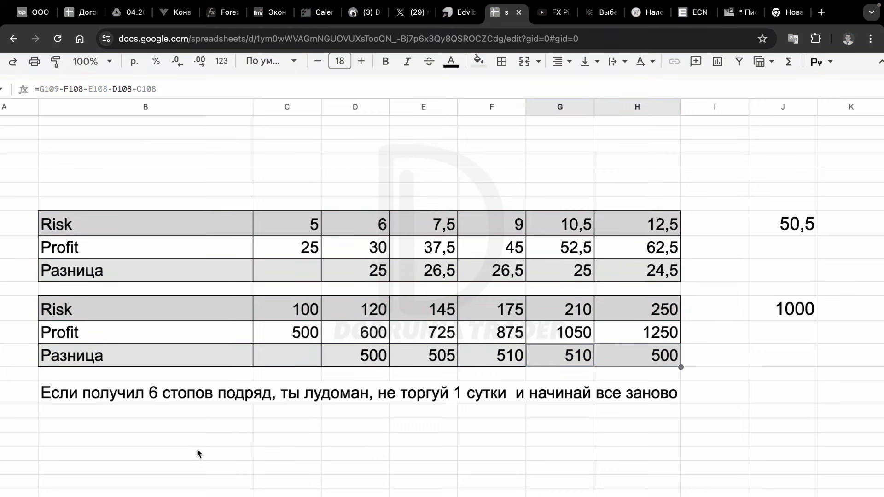
# Step: Switch to the EURUSD chart in TradingView and delete the zigzag path beside label 1
pyautogui.click(180, 408)
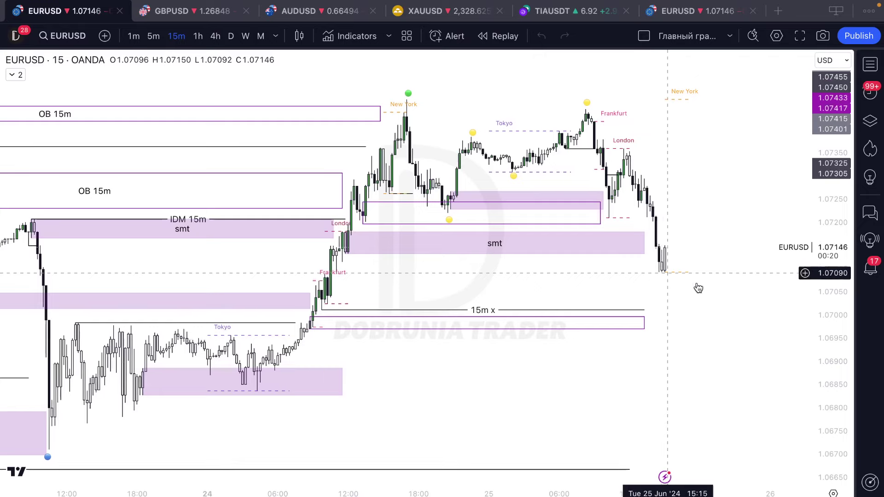
pyautogui.hscroll(-3, 697, 288)
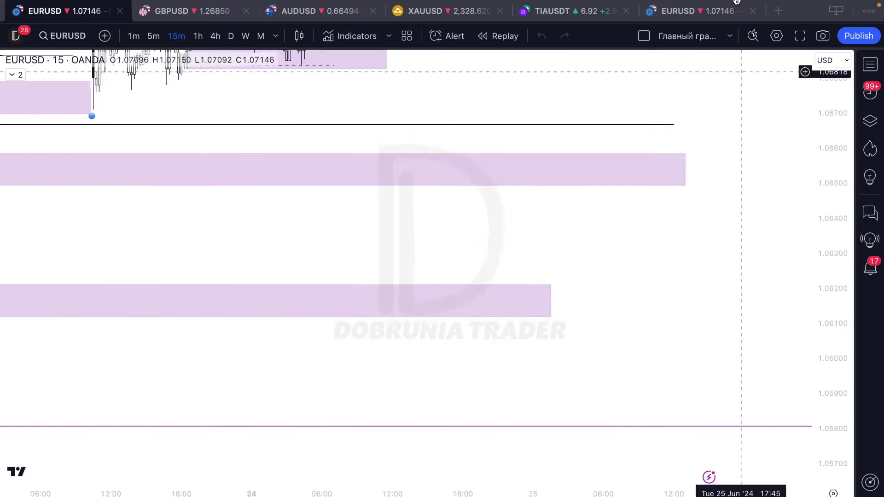
pyautogui.click(575, 249)
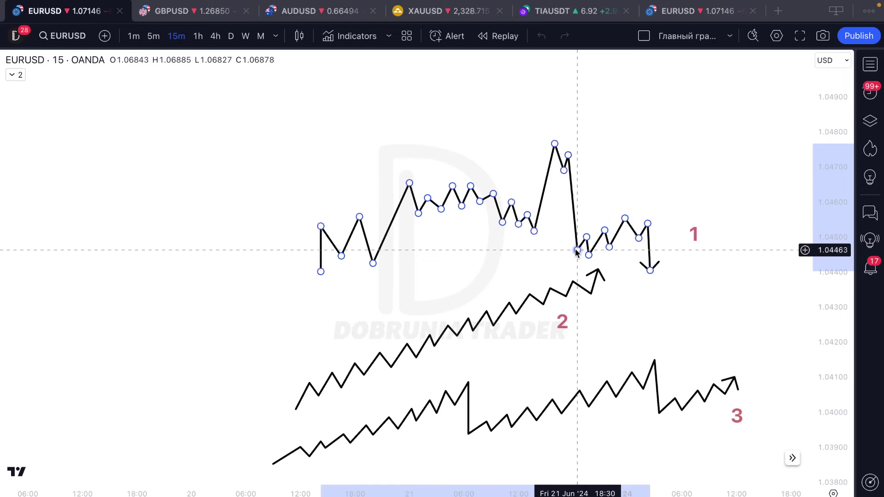
pyautogui.press('Delete')
# Step: Move the rising zigzag arrow of label 2 upward, away from the path of label 3
pyautogui.moveTo(635, 313); pyautogui.dragTo(603, 253)
pyautogui.click(534, 235)
pyautogui.moveTo(534, 236); pyautogui.dragTo(555, 136)
pyautogui.click(567, 202)
pyautogui.scroll(3, 566, 202)
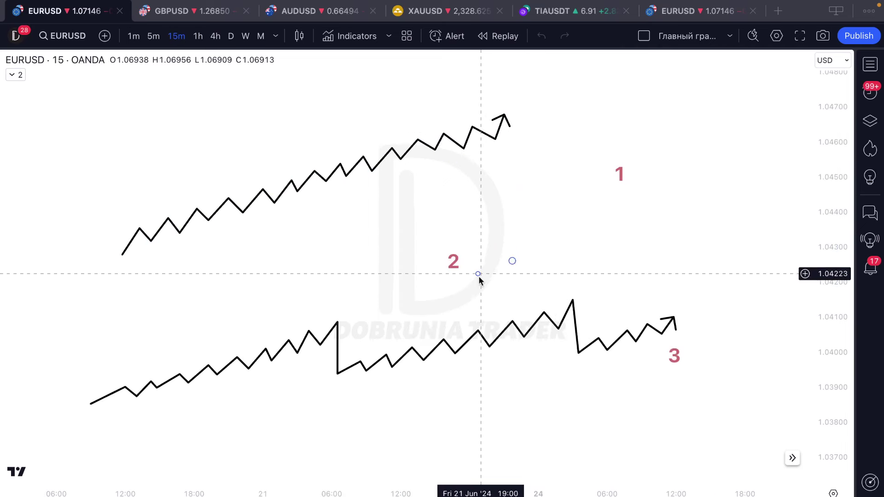
# Step: Compare the upper rising path with the lower path of label 3, checking the lower path's first sharp drop
pyautogui.click(332, 331)
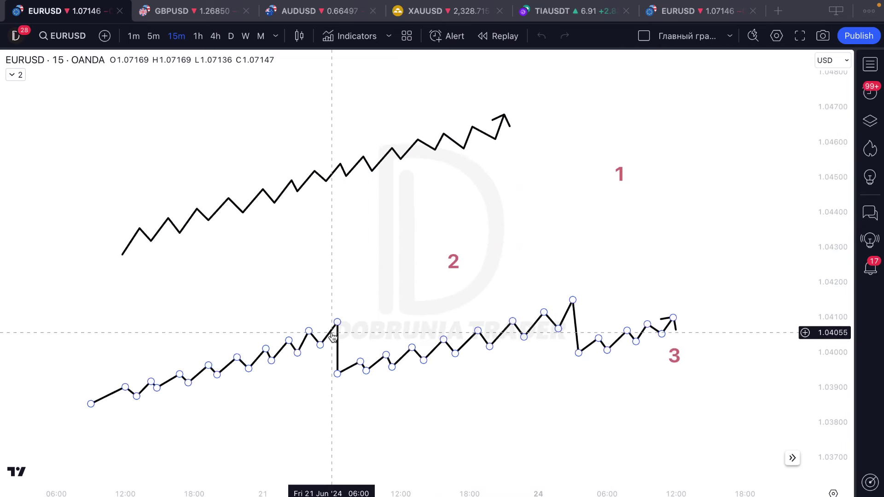
pyautogui.click(412, 153)
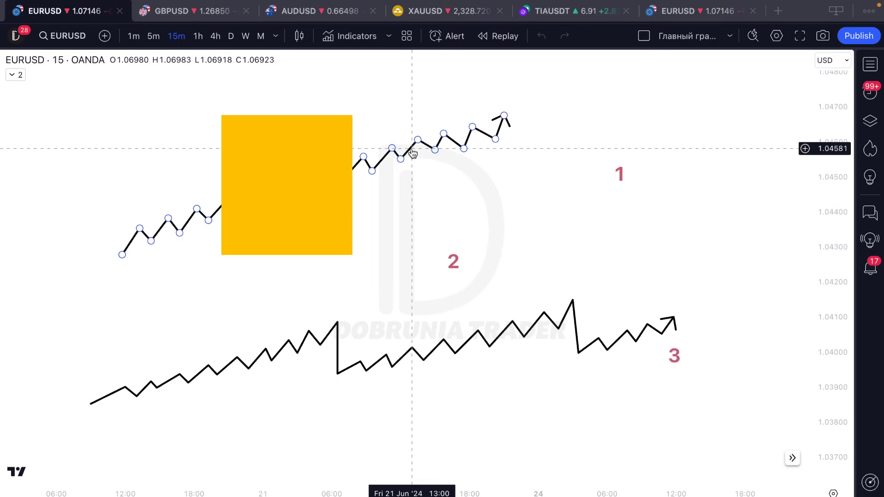
pyautogui.click(332, 335)
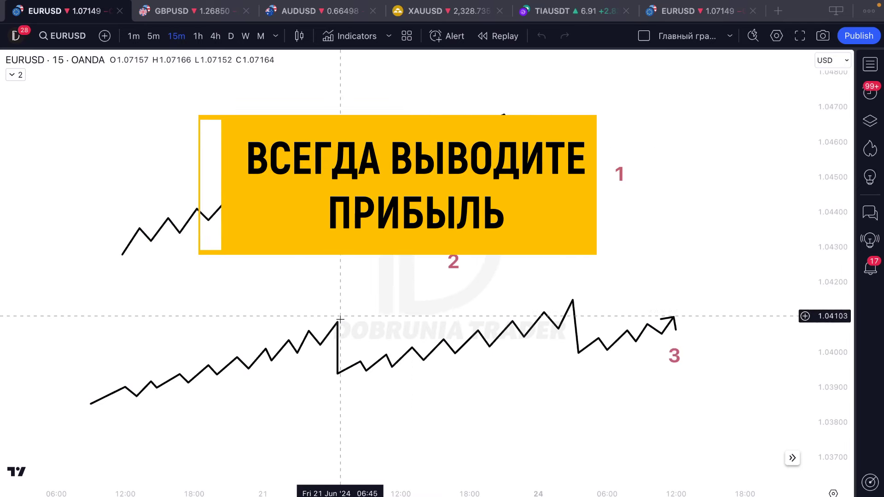
pyautogui.click(337, 371)
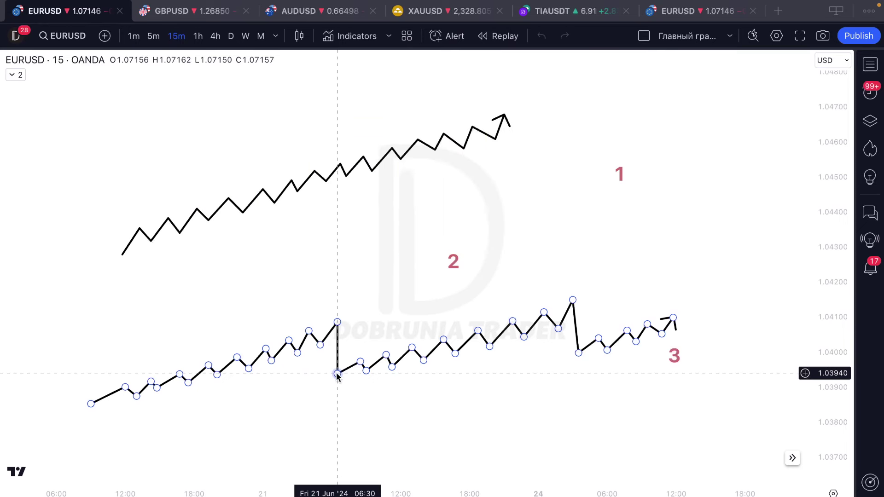
pyautogui.click(298, 381)
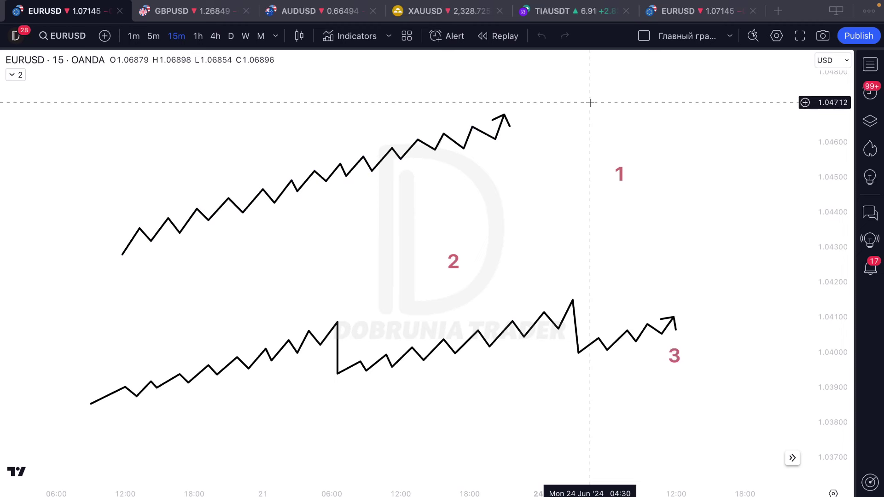